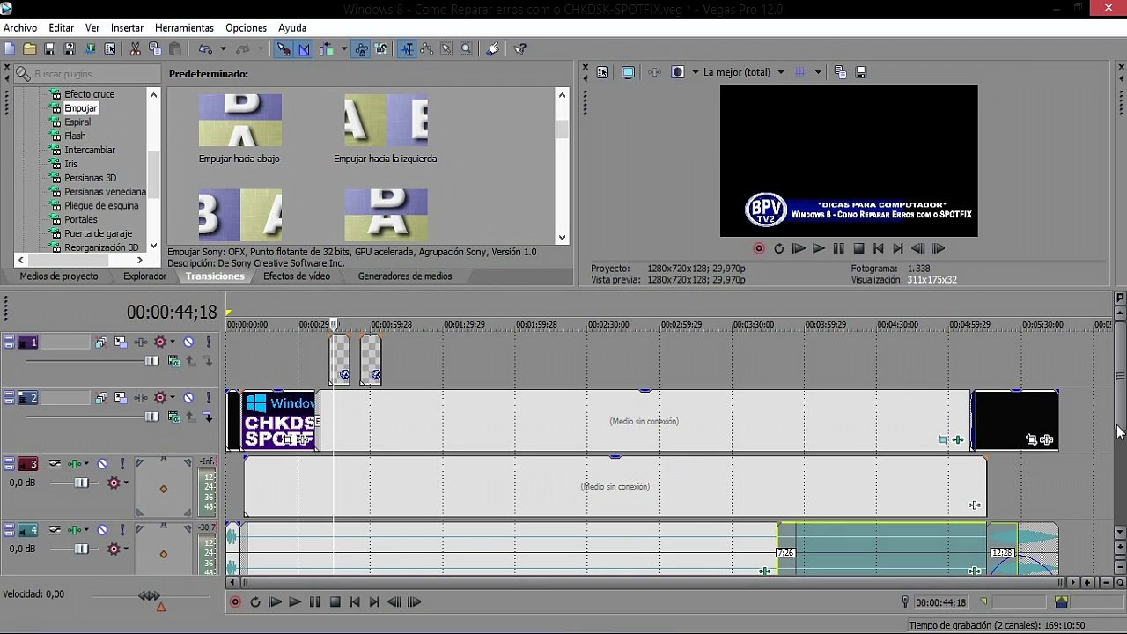
Examine the timeline's tracks from track 1 down to the short sound-effect clips on audio track 5
{"action": "scroll", "coordinate": [1124, 427], "scroll_direction": "down", "scroll_amount": 2}
{"action": "scroll", "coordinate": [1124, 427], "scroll_direction": "up", "scroll_amount": 2}
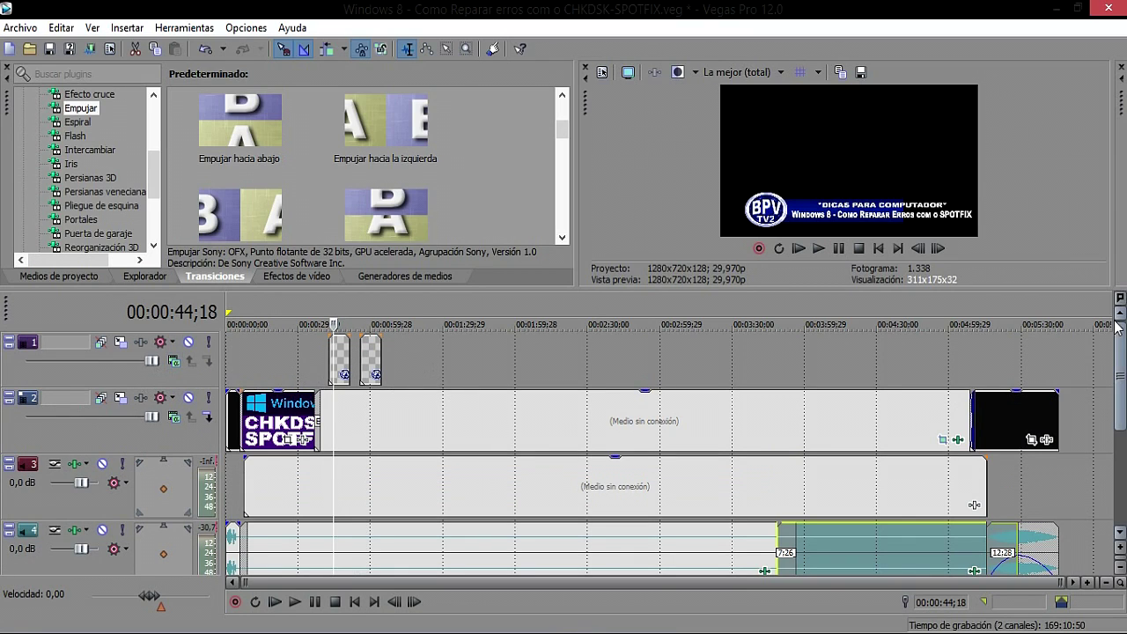
{"action": "scroll", "coordinate": [1124, 384], "scroll_direction": "down", "scroll_amount": 1}
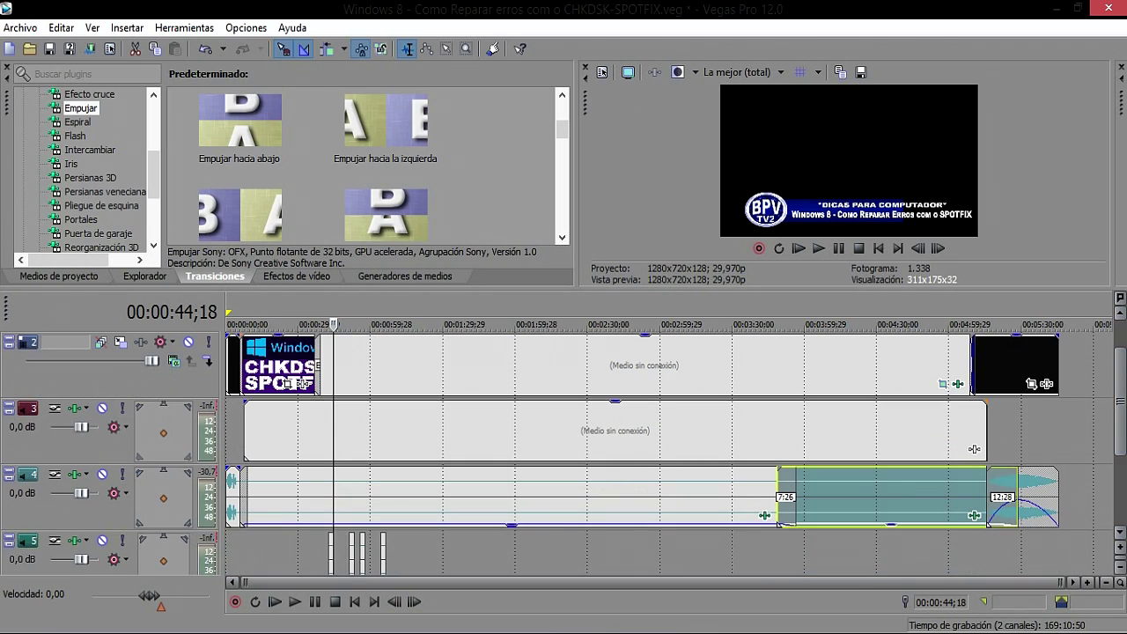
{"action": "scroll", "coordinate": [1124, 384], "scroll_direction": "down", "scroll_amount": 1}
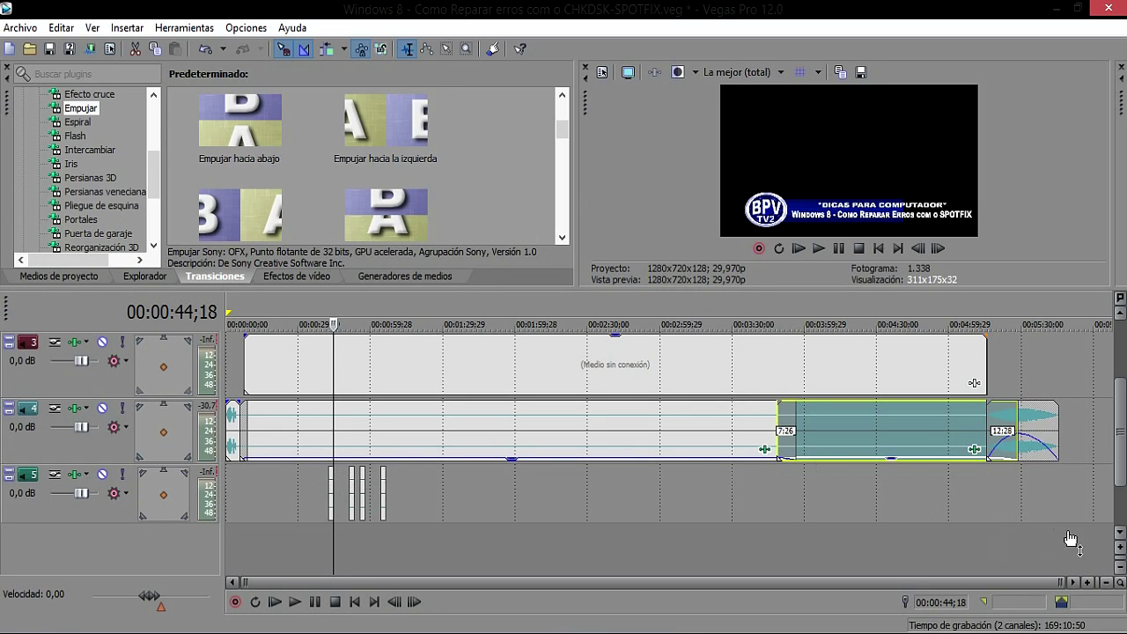
{"action": "left_click", "coordinate": [1090, 583]}
{"action": "left_click", "coordinate": [1091, 583]}
{"action": "left_click", "coordinate": [1090, 583]}
{"action": "left_click", "coordinate": [1090, 583]}
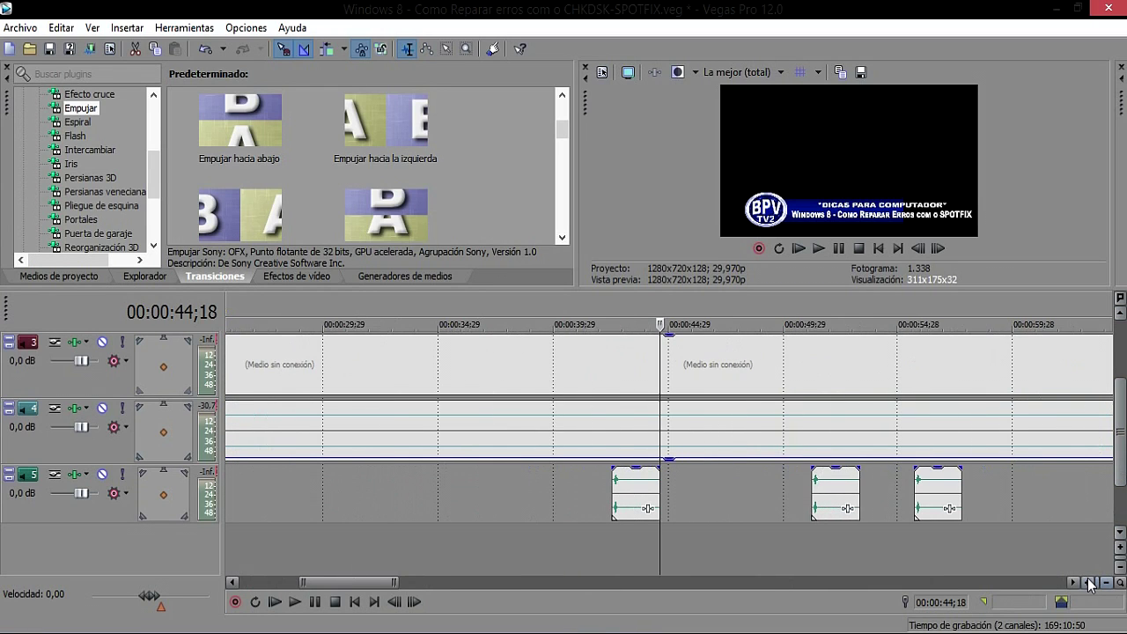
{"action": "left_click", "coordinate": [1089, 583]}
{"action": "left_click", "coordinate": [1089, 583]}
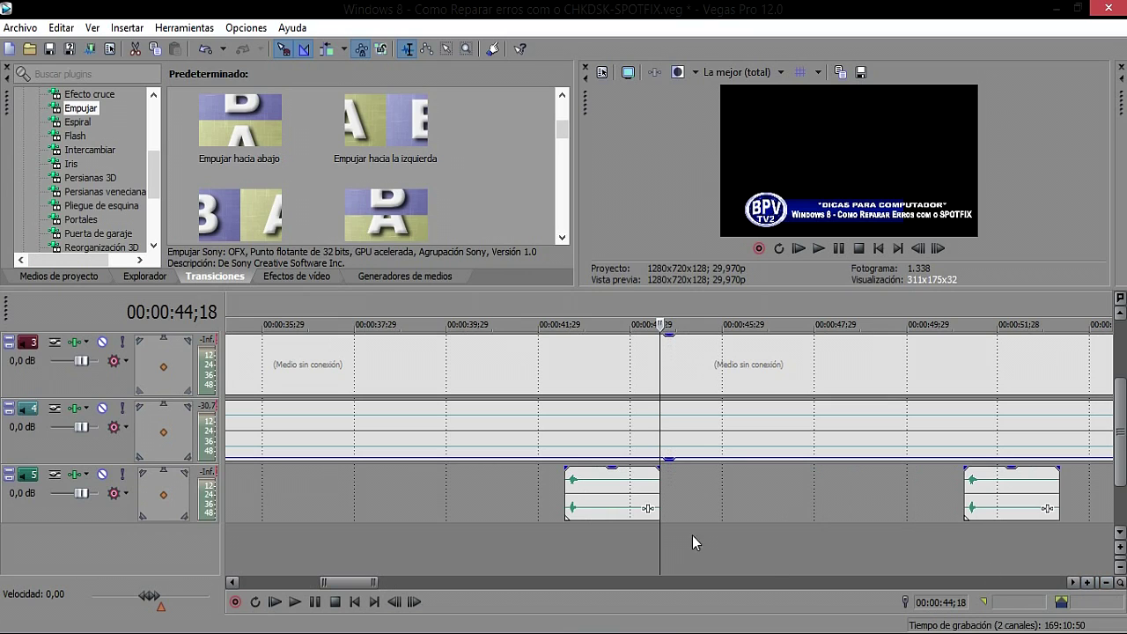
Play back the first sound-effect clip on track 5 from just before its start, then pause it
{"action": "left_click", "coordinate": [556, 310]}
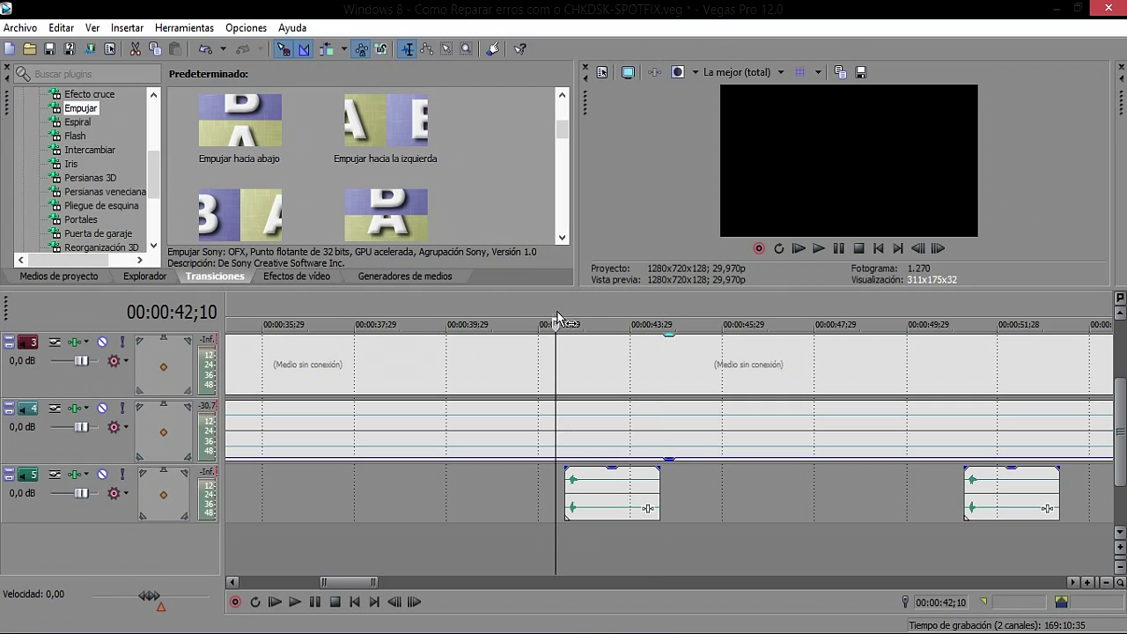
{"action": "left_click", "coordinate": [565, 308]}
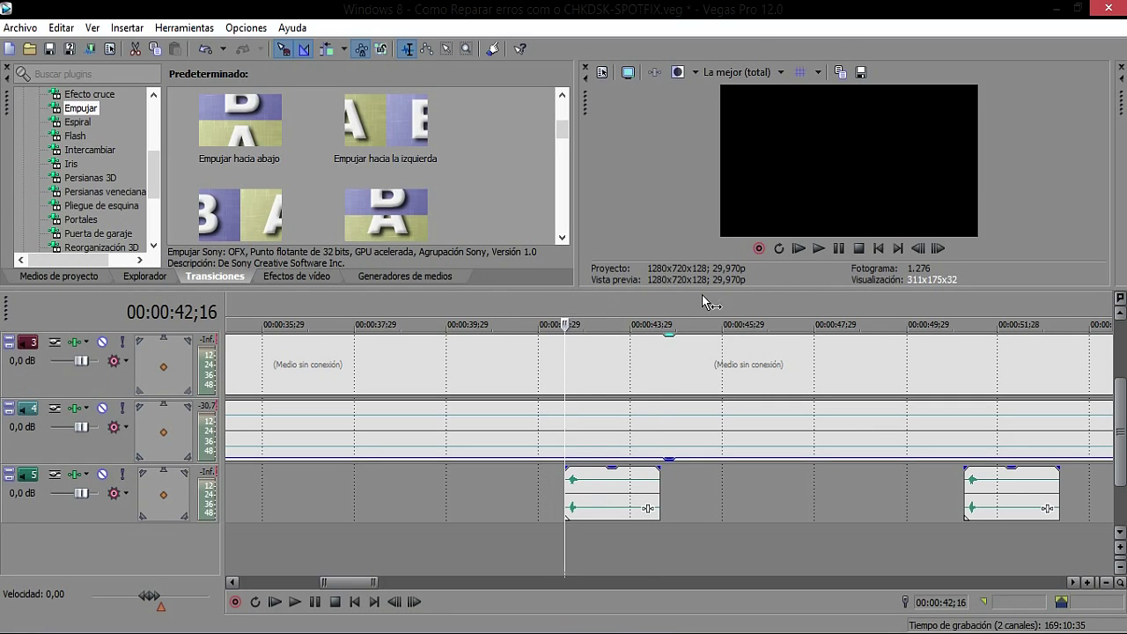
{"action": "left_click", "coordinate": [819, 249]}
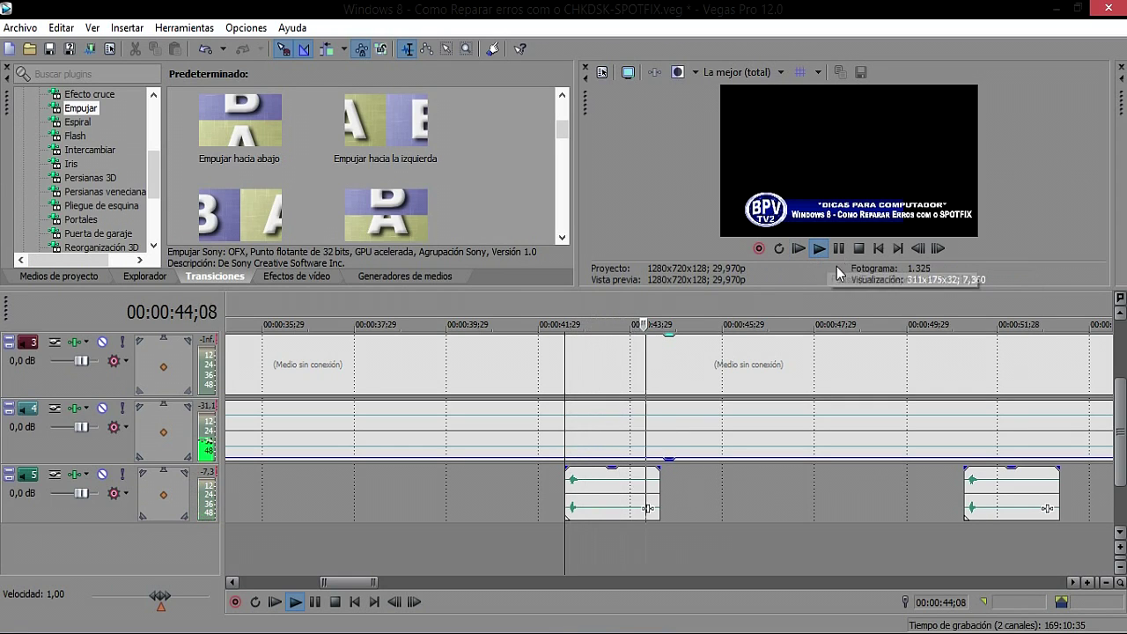
{"action": "left_click", "coordinate": [529, 308]}
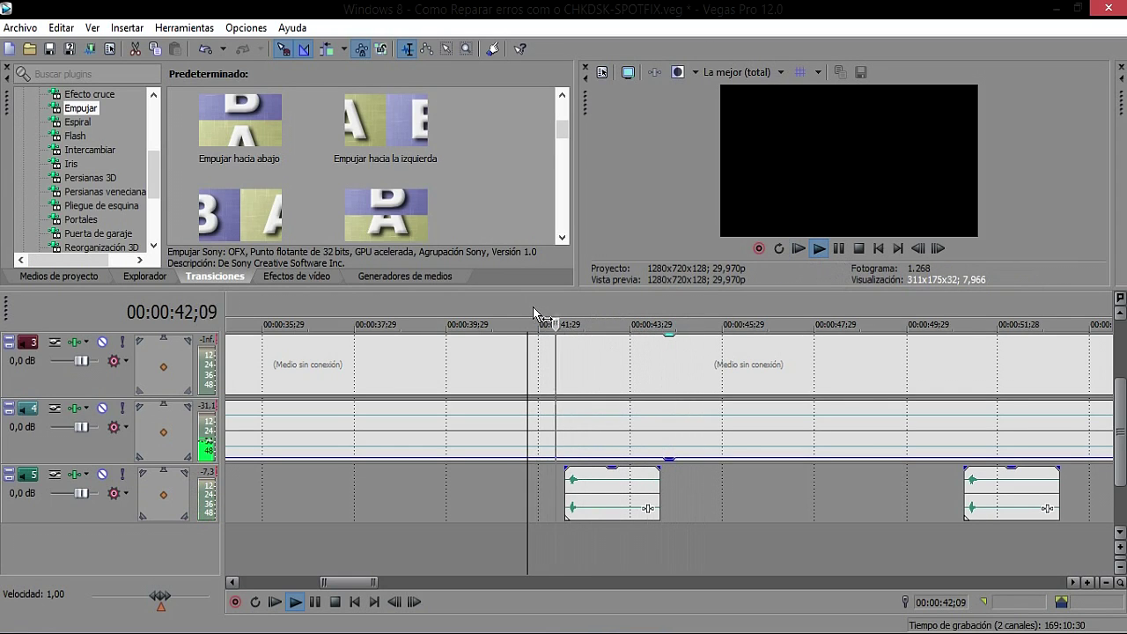
{"action": "left_click", "coordinate": [534, 308]}
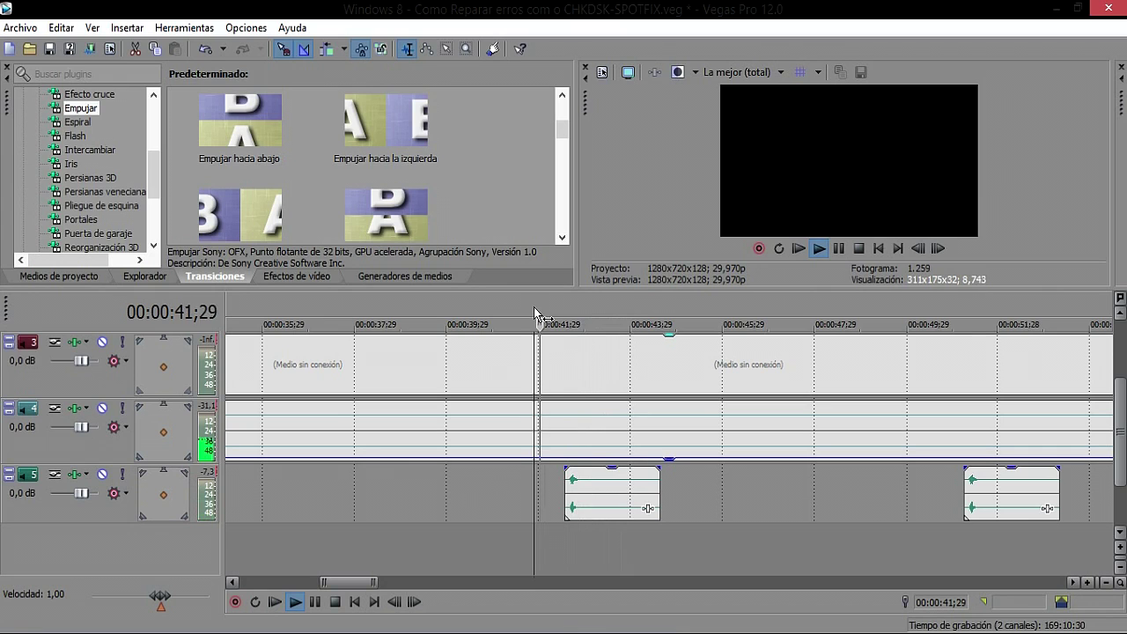
{"action": "left_click", "coordinate": [845, 250]}
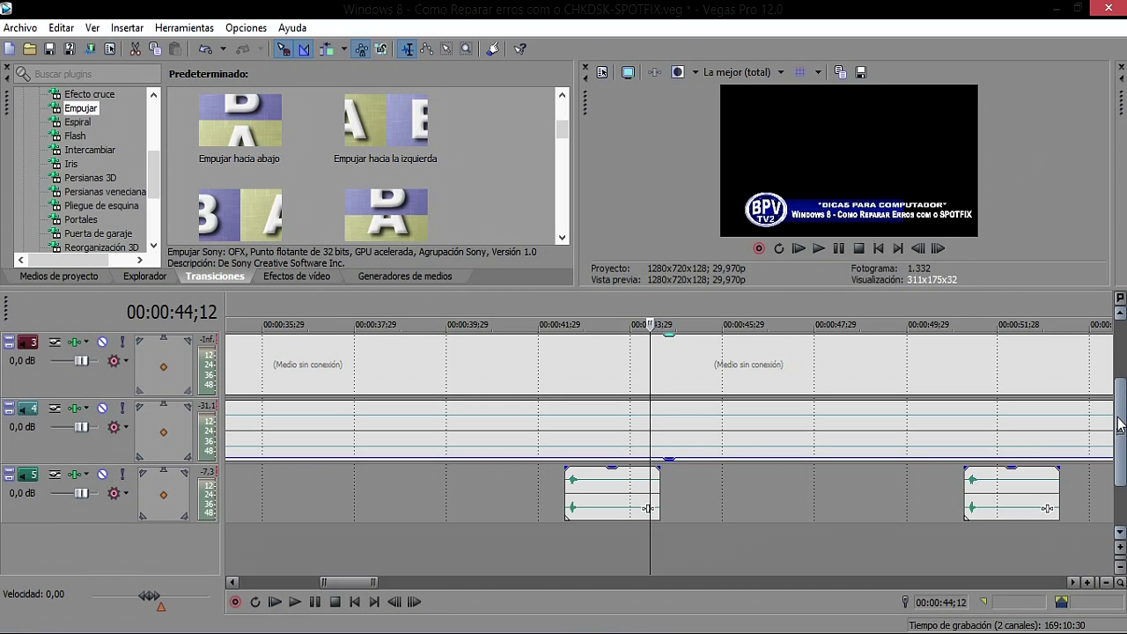
Place the playhead at the first banner's start on track 1, at 00:00:42;19, and compare it with the first sound clip's waveform on track 5
{"action": "scroll", "coordinate": [1124, 419], "scroll_direction": "up", "scroll_amount": 1}
{"action": "scroll", "coordinate": [1124, 419], "scroll_direction": "up", "scroll_amount": 1}
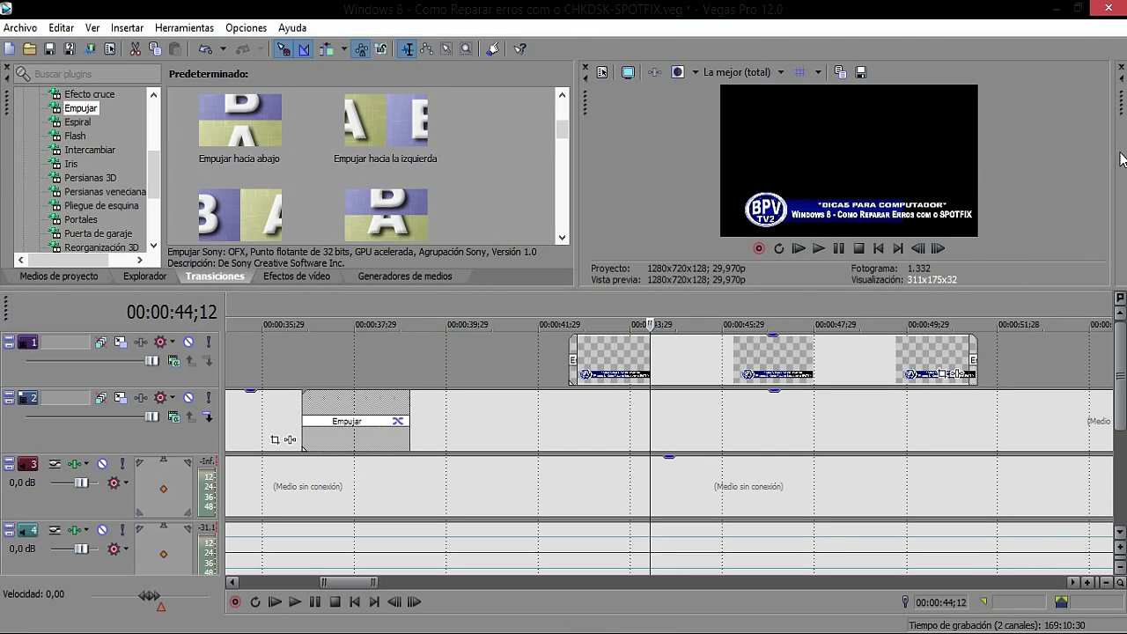
{"action": "left_click", "coordinate": [574, 321]}
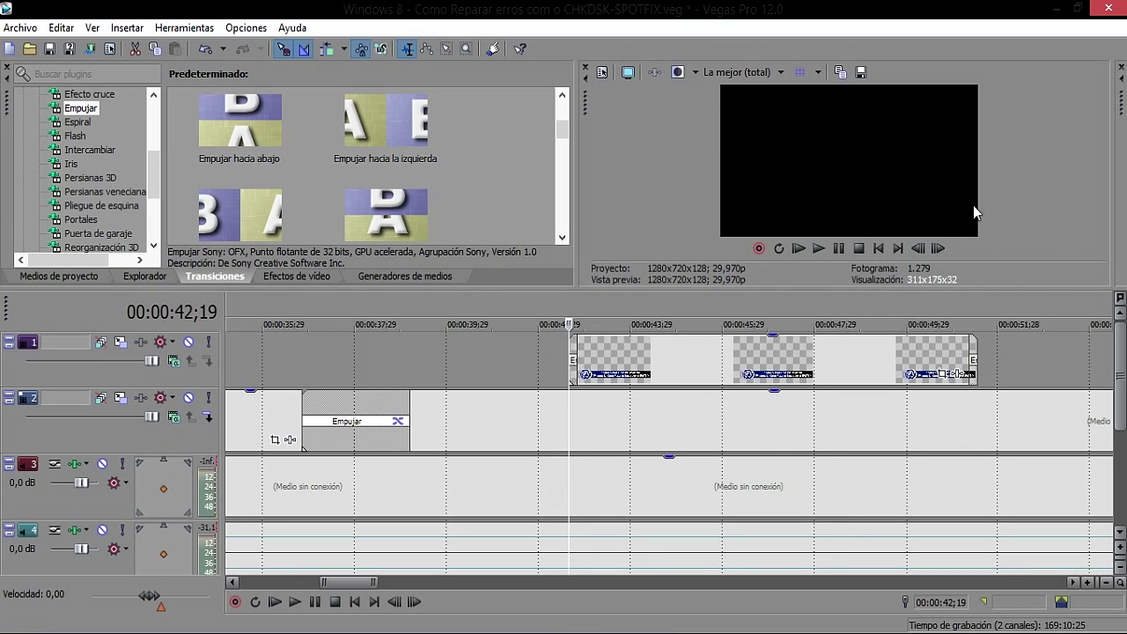
{"action": "left_click_drag", "start_coordinate": [1123, 380], "coordinate": [1122, 435]}
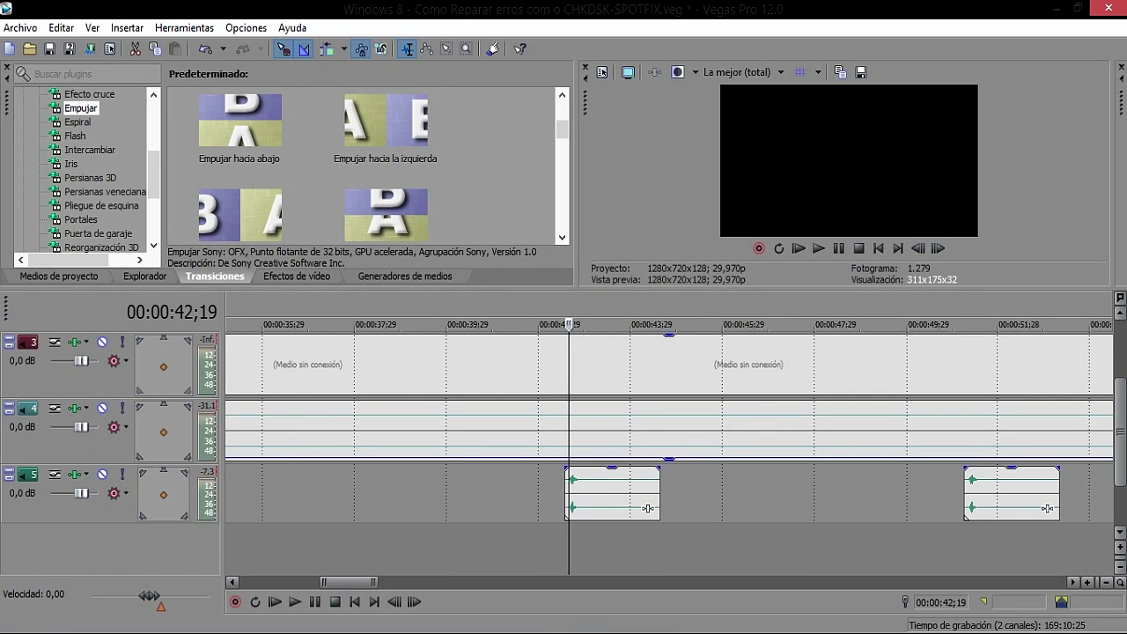
{"action": "left_click", "coordinate": [1089, 582]}
{"action": "left_click", "coordinate": [1089, 582]}
{"action": "left_click", "coordinate": [1088, 582]}
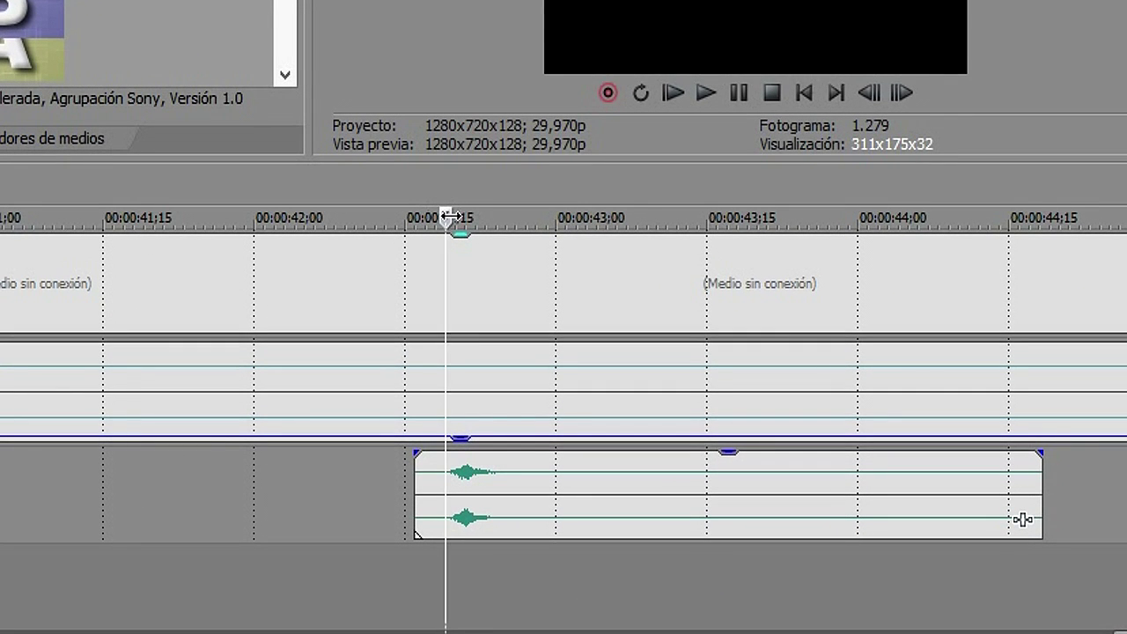
Advance the playhead one frame into the banner's entry transition, then return it to the banner's start at 00:00:42;19
{"action": "left_click_drag", "start_coordinate": [449, 216], "coordinate": [455, 220]}
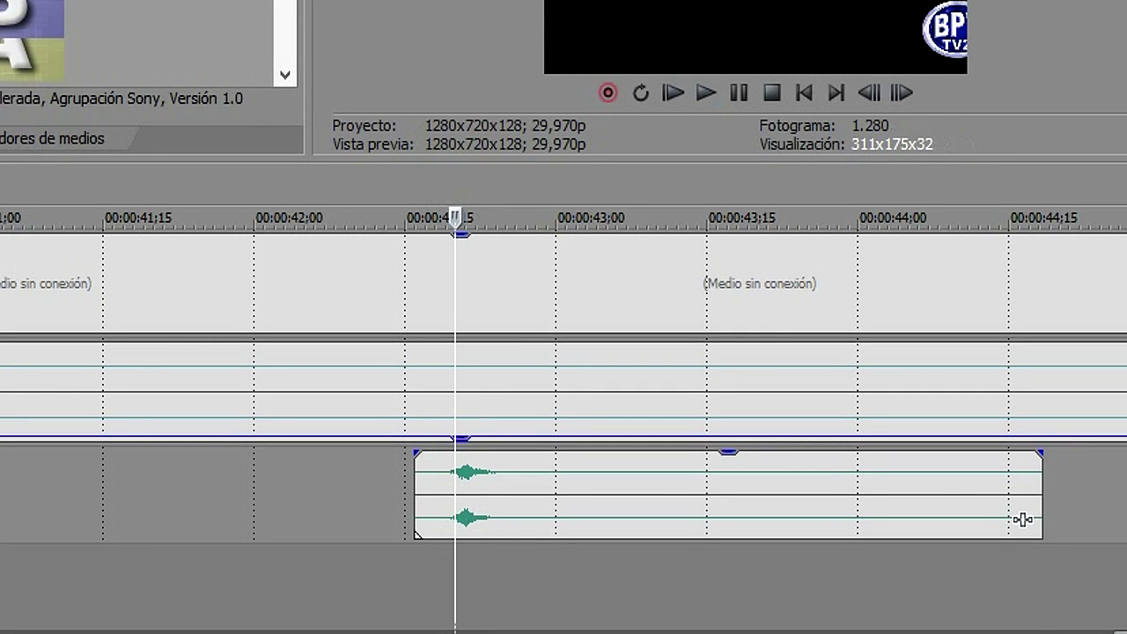
{"action": "scroll", "coordinate": [1022, 519], "scroll_direction": "up", "scroll_amount": 3}
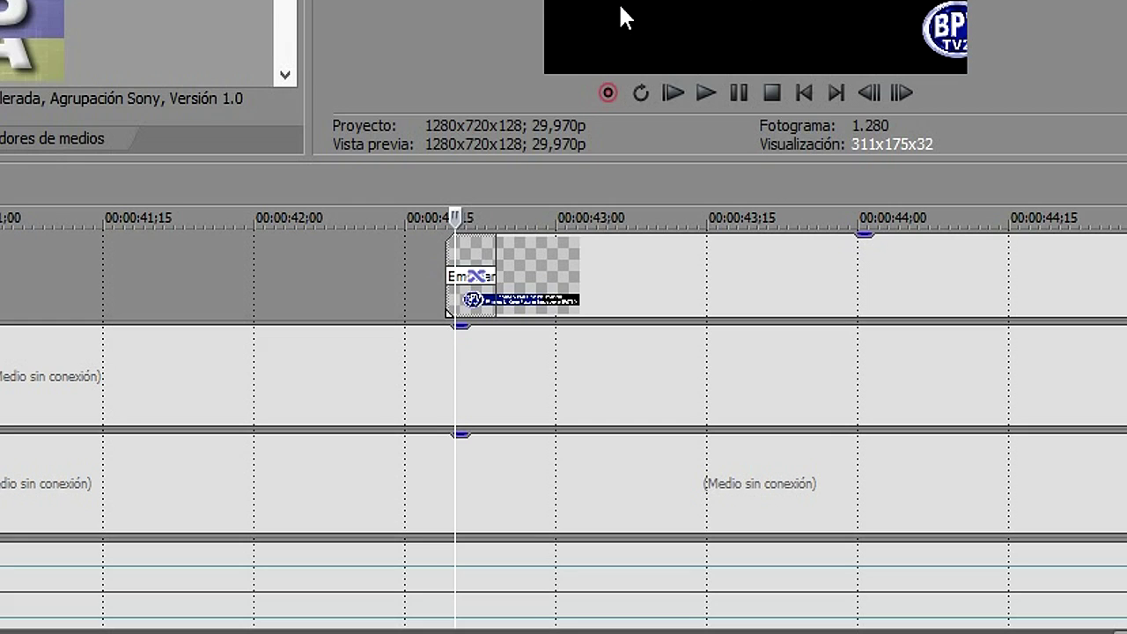
{"action": "left_click", "coordinate": [440, 187]}
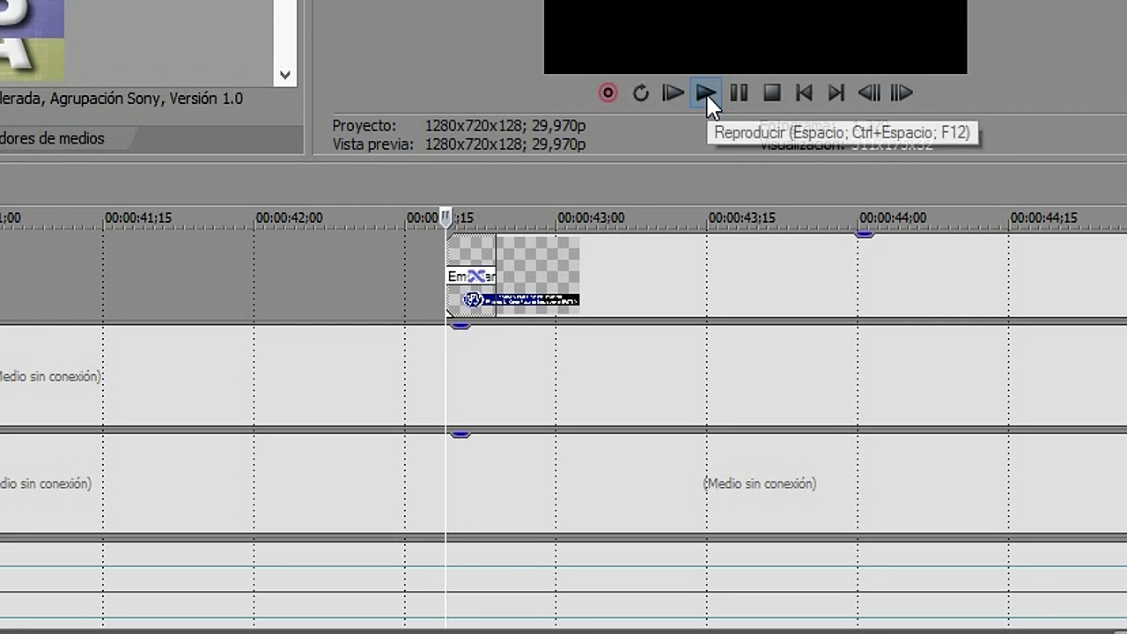
Place the playhead where the second sound clip's waveform begins, at 00:00:51;10, and compare it with the first banner's exit transition
{"action": "scroll", "coordinate": [1022, 520], "scroll_direction": "down", "scroll_amount": 2}
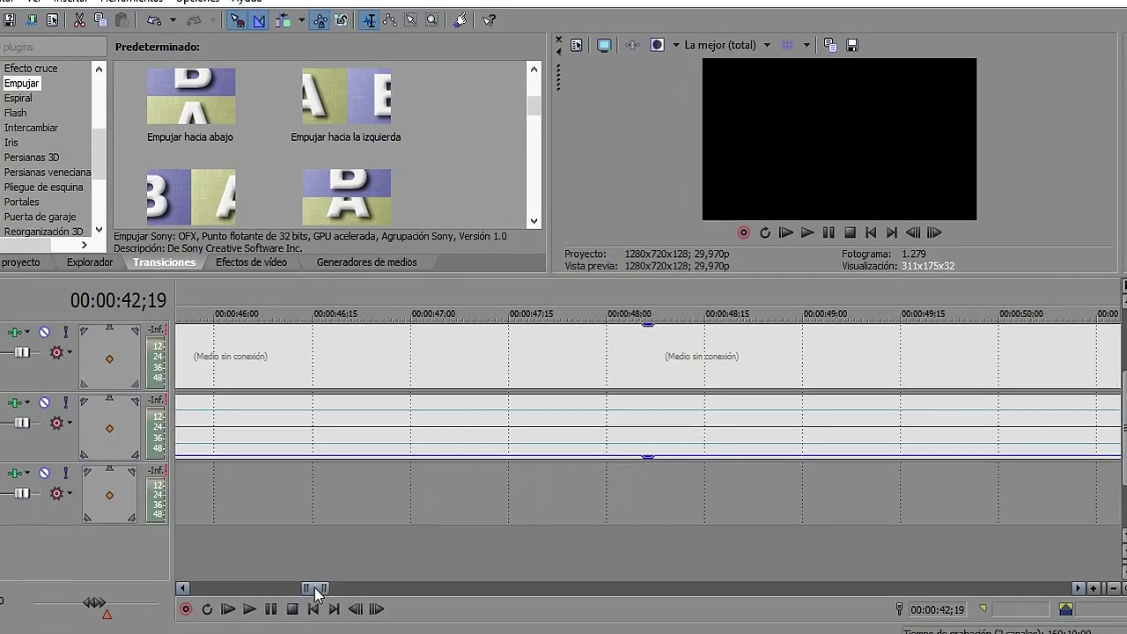
{"action": "left_click_drag", "start_coordinate": [315, 582], "coordinate": [367, 585]}
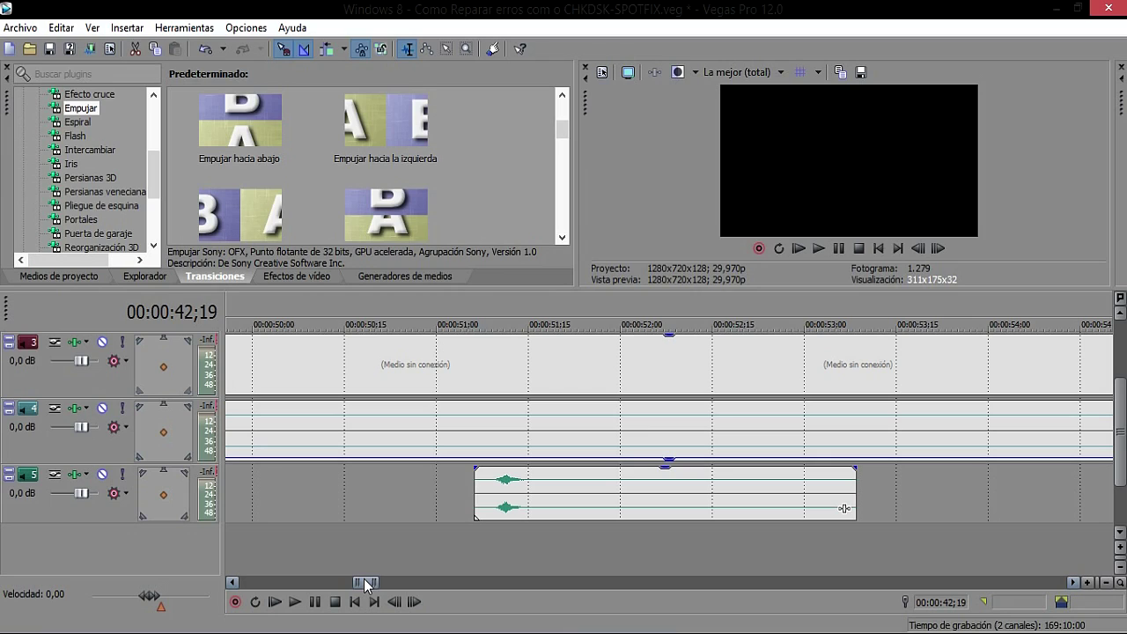
{"action": "left_click", "coordinate": [502, 310]}
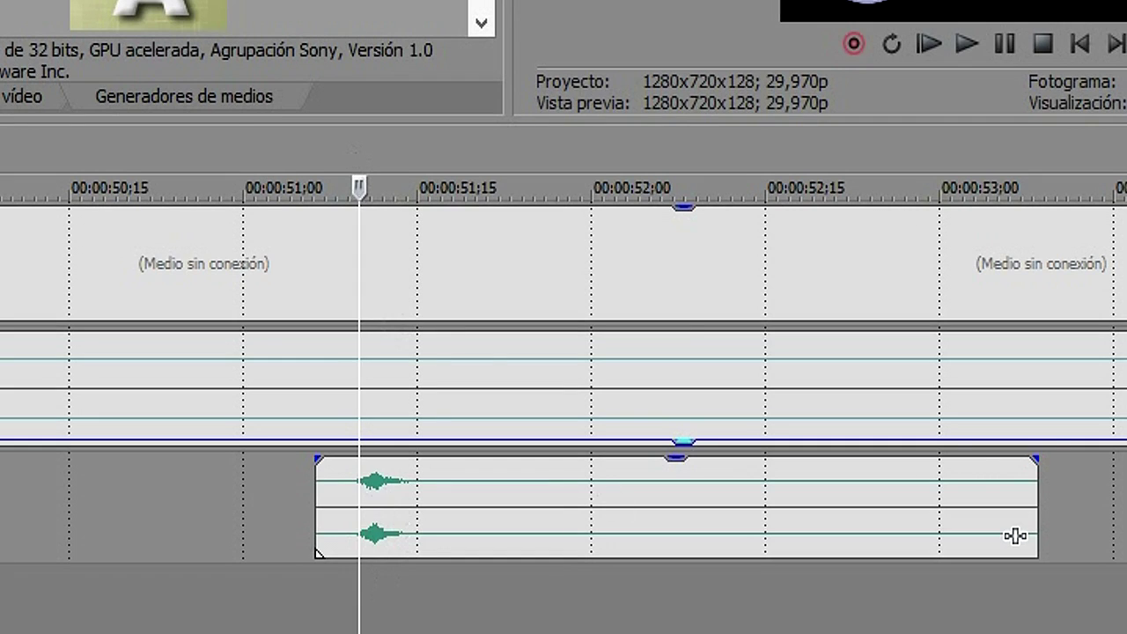
{"action": "scroll", "coordinate": [459, 513], "scroll_direction": "up", "scroll_amount": 1}
{"action": "key", "text": "ctrl+v"}
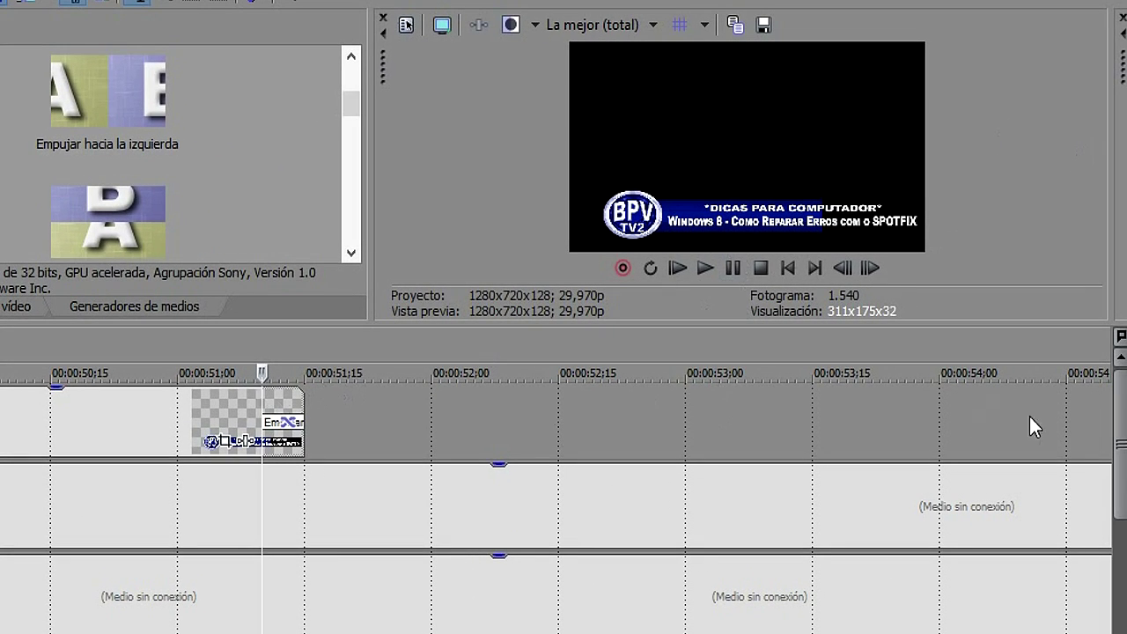
Play back the second sound clip on track 5, replay it from 00:00:51;06, and pause
{"action": "left_click_drag", "start_coordinate": [1121, 454], "coordinate": [1121, 479]}
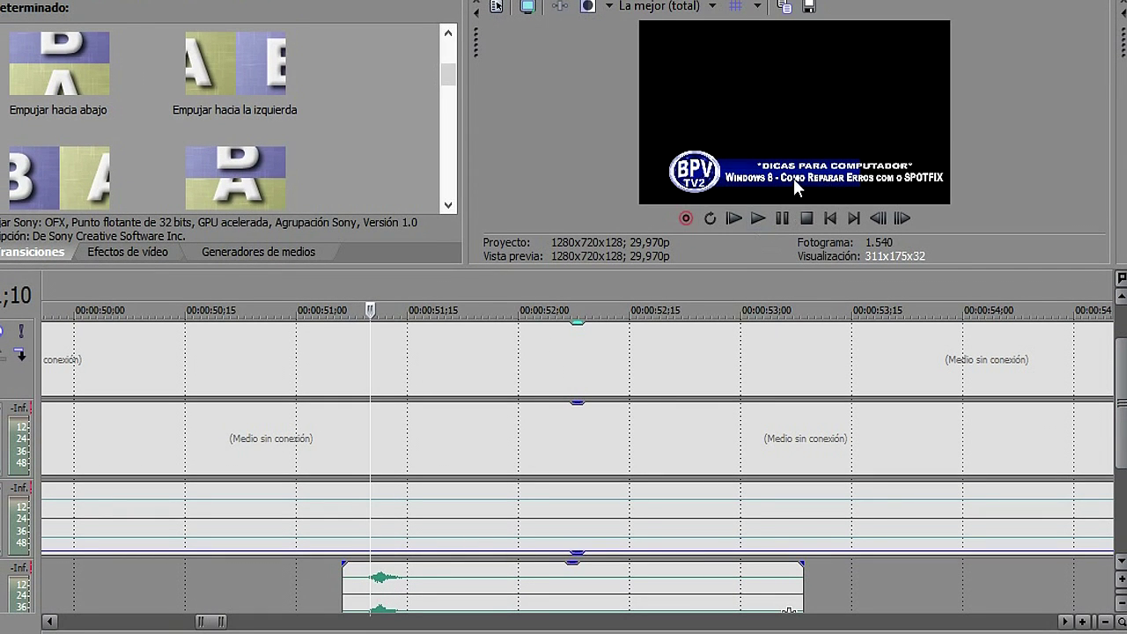
{"action": "left_click", "coordinate": [757, 219]}
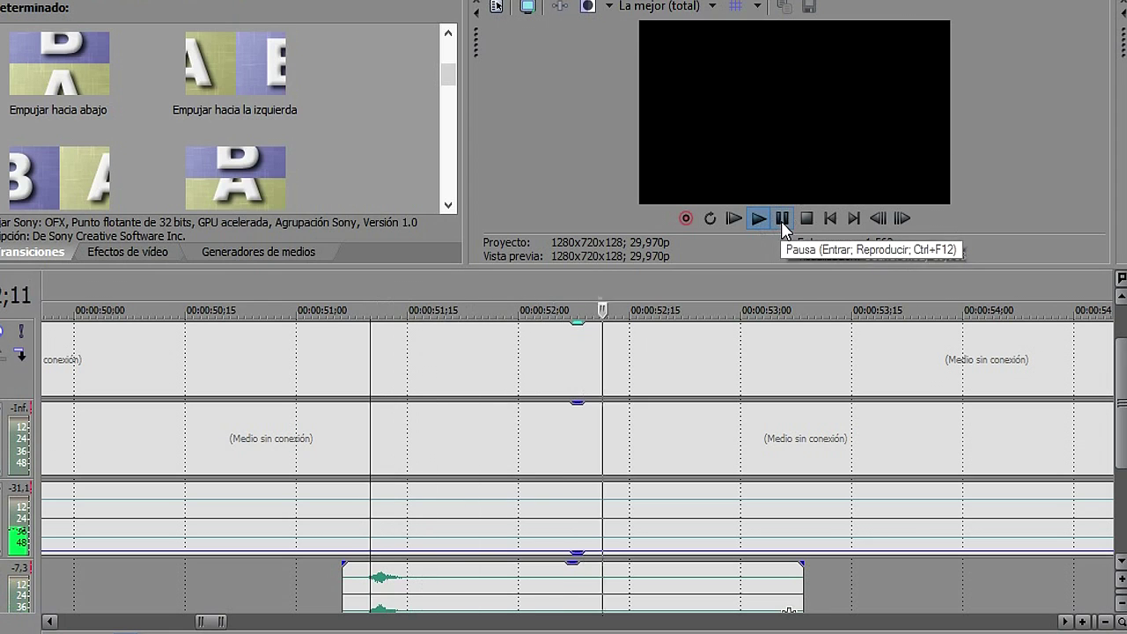
{"action": "left_click", "coordinate": [344, 280]}
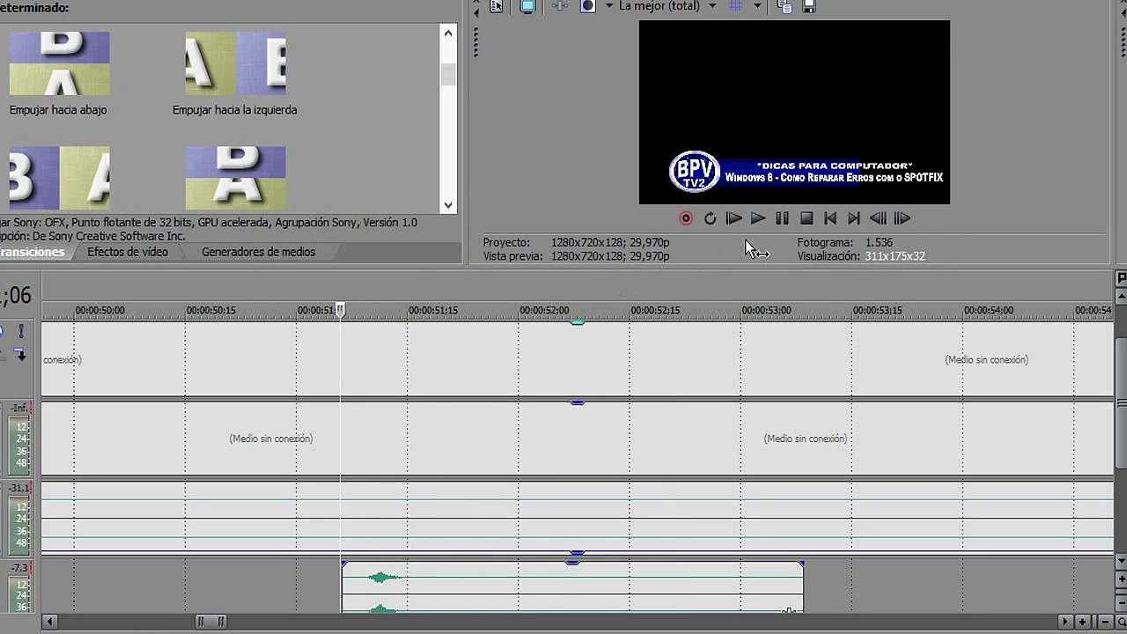
{"action": "left_click", "coordinate": [760, 222]}
{"action": "left_click", "coordinate": [782, 220]}
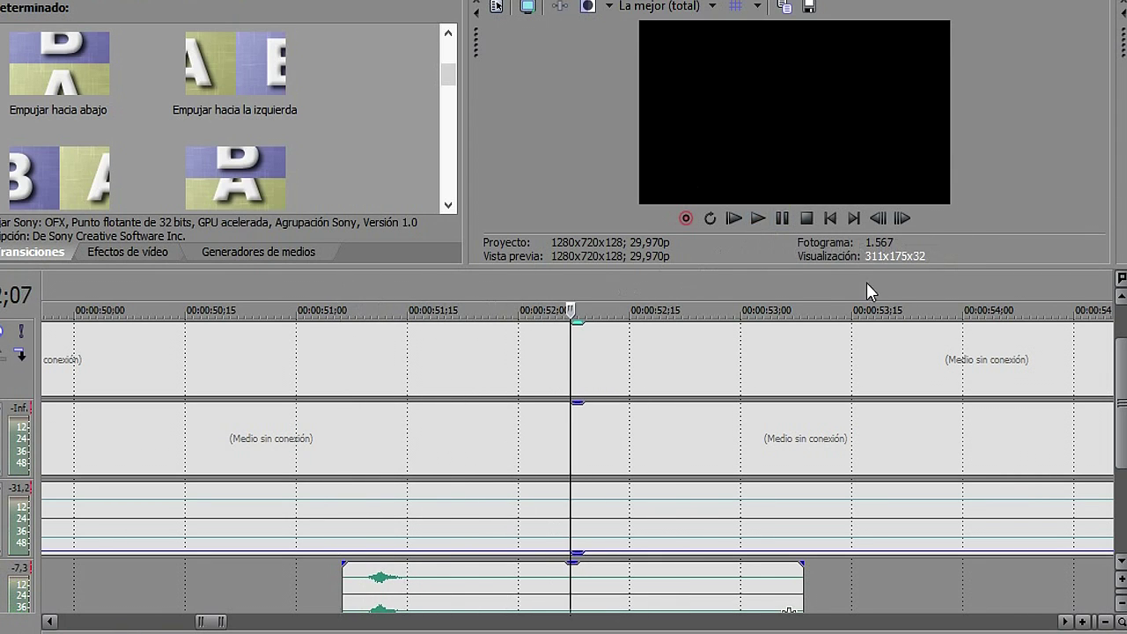
Compare both banners on track 1 with the sound clips on track 5, then play back from the first banner's start at 00:00:42;19
{"action": "scroll", "coordinate": [1092, 611], "scroll_direction": "down", "scroll_amount": 6}
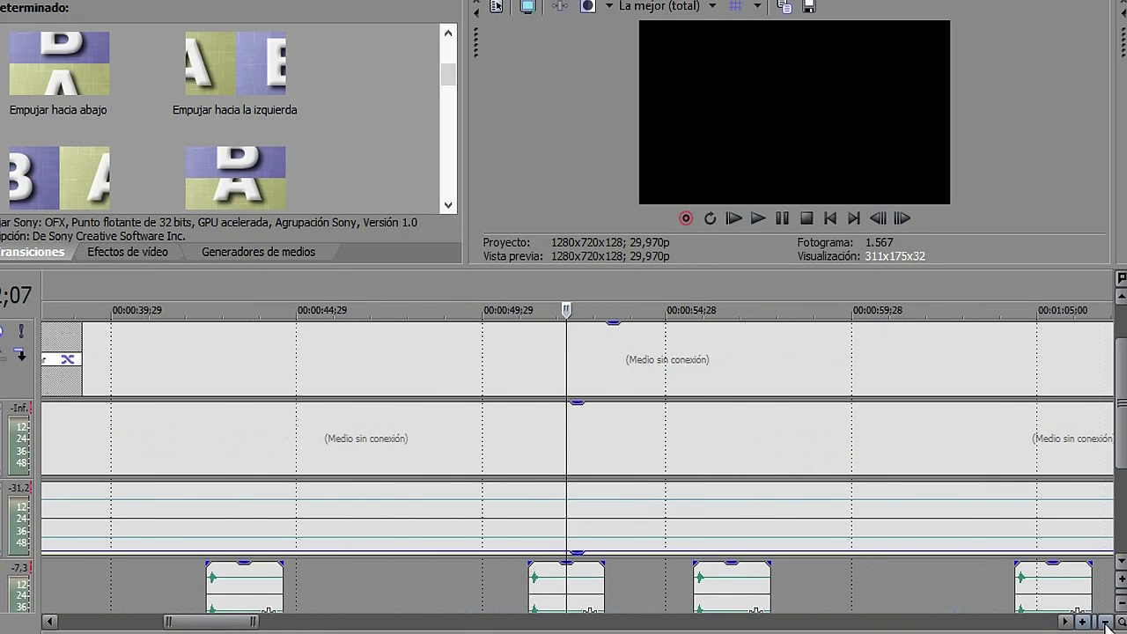
{"action": "scroll", "coordinate": [1124, 451], "scroll_direction": "up", "scroll_amount": 1}
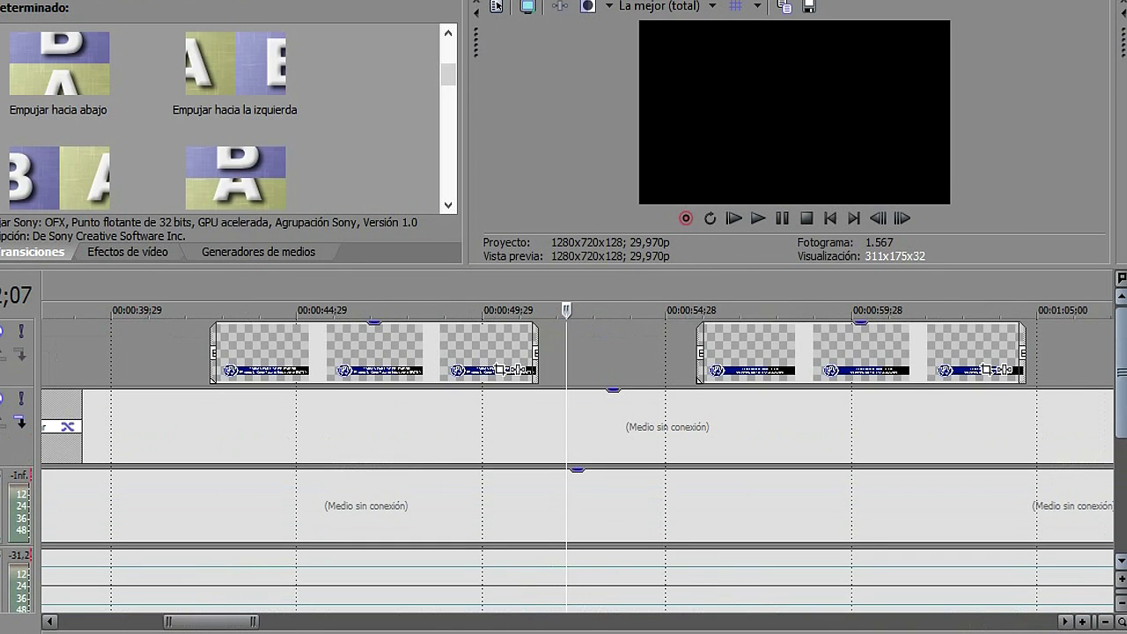
{"action": "scroll", "coordinate": [1124, 451], "scroll_direction": "down", "scroll_amount": 1}
{"action": "scroll", "coordinate": [1124, 451], "scroll_direction": "down", "scroll_amount": 1}
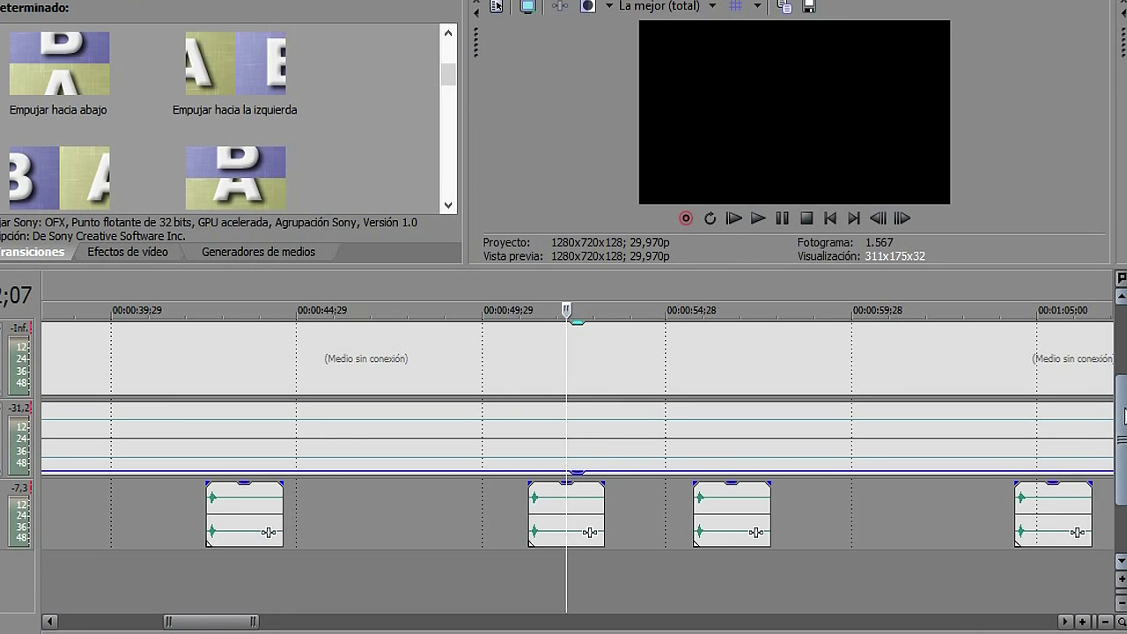
{"action": "scroll", "coordinate": [1123, 416], "scroll_direction": "up", "scroll_amount": 1}
{"action": "scroll", "coordinate": [1122, 385], "scroll_direction": "up", "scroll_amount": 1}
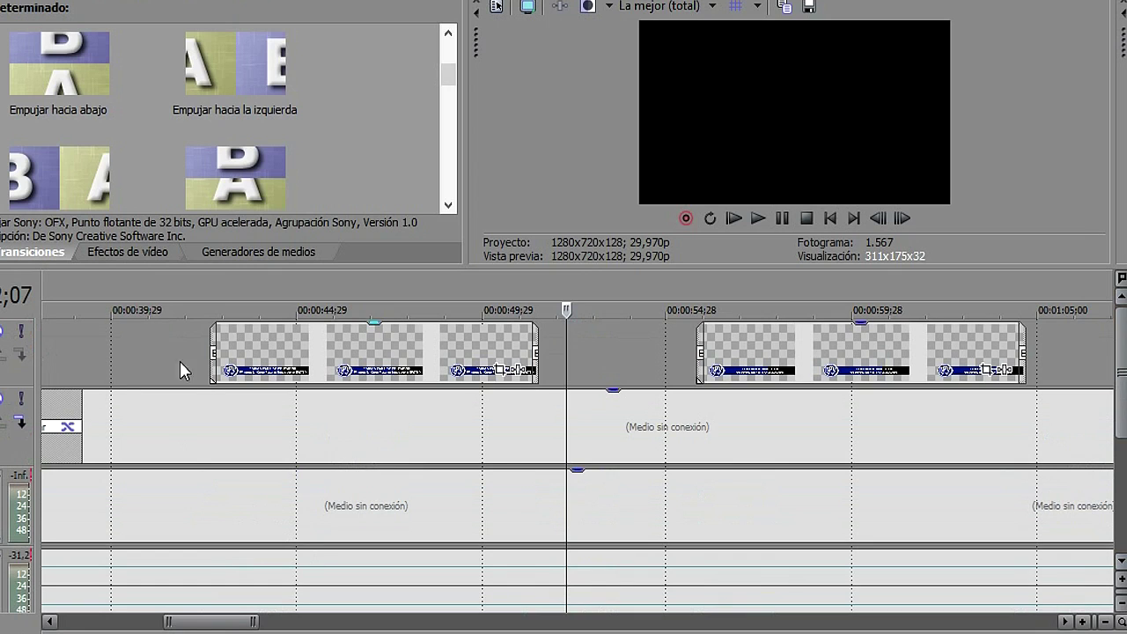
{"action": "left_click", "coordinate": [209, 281]}
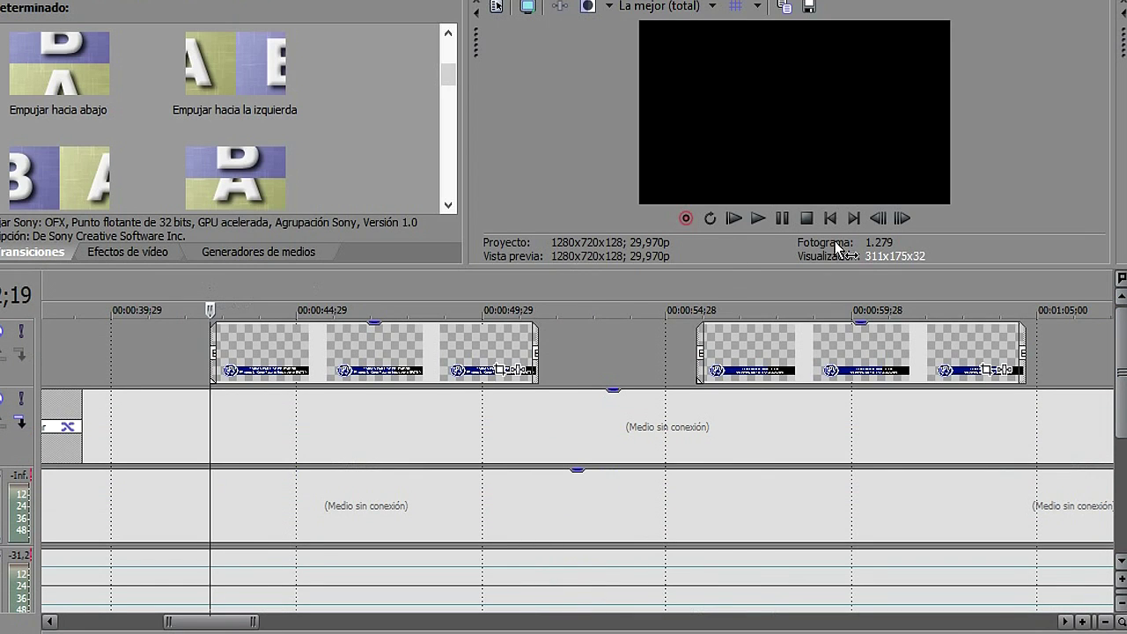
{"action": "left_click", "coordinate": [782, 222]}
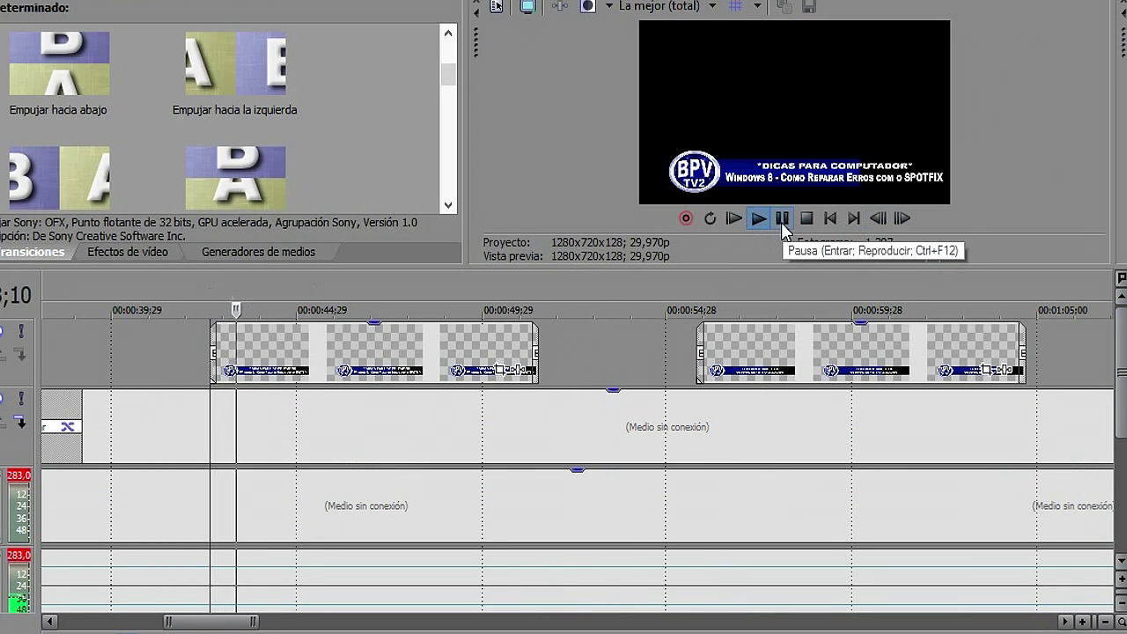